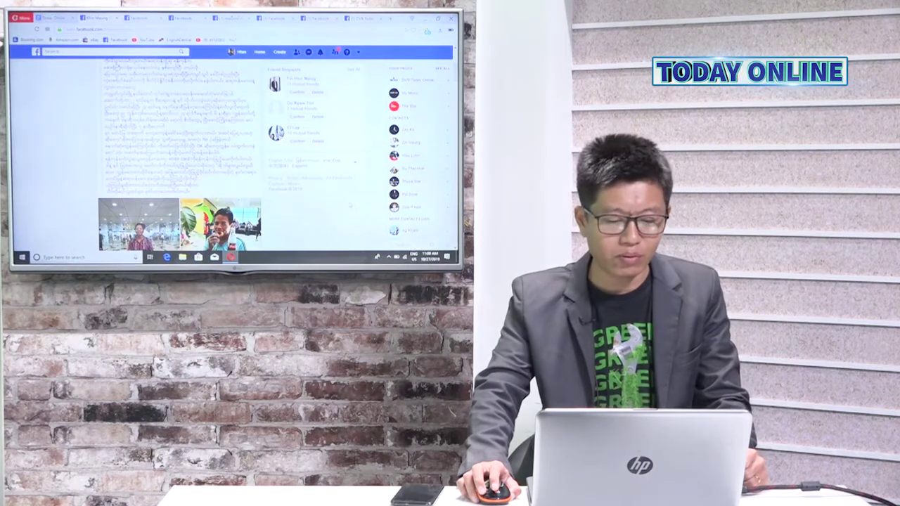
pyautogui.scroll(-2, 183, 155)
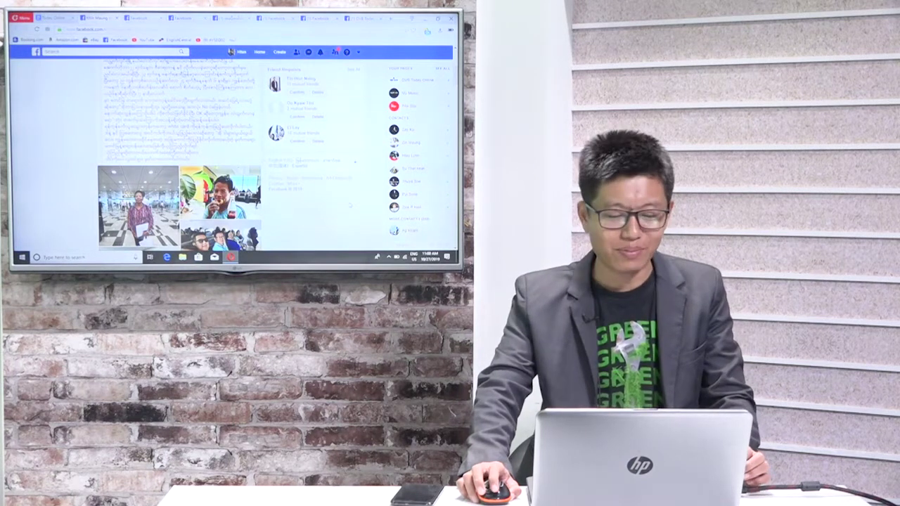
pyautogui.scroll(-3, 350, 204)
pyautogui.scroll(-1, 350, 205)
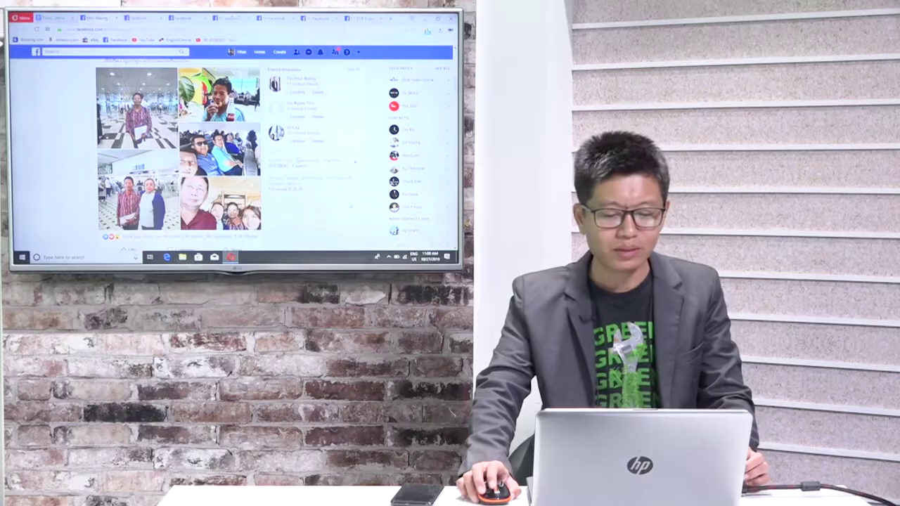